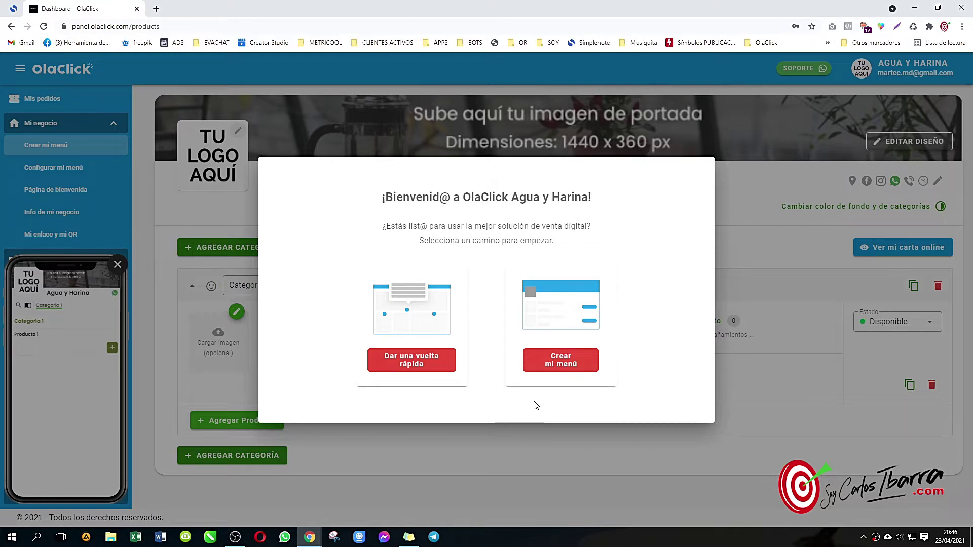
- Choose to create the menu from the welcome dialog and look through the product listings in the Pizzas and Empanadas categories
click(560, 364)
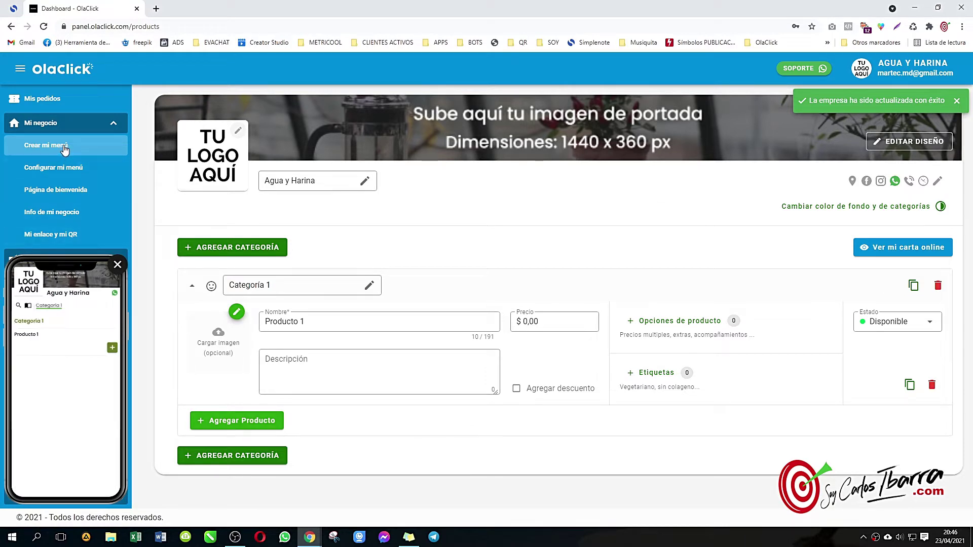
click(115, 125)
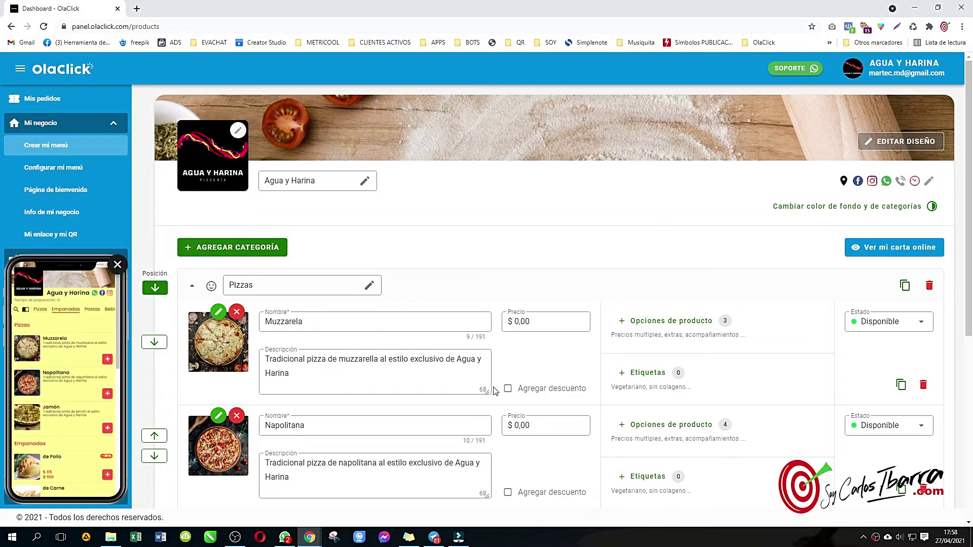
drag(969, 207, 970, 240)
scroll(267, 425, down, 9)
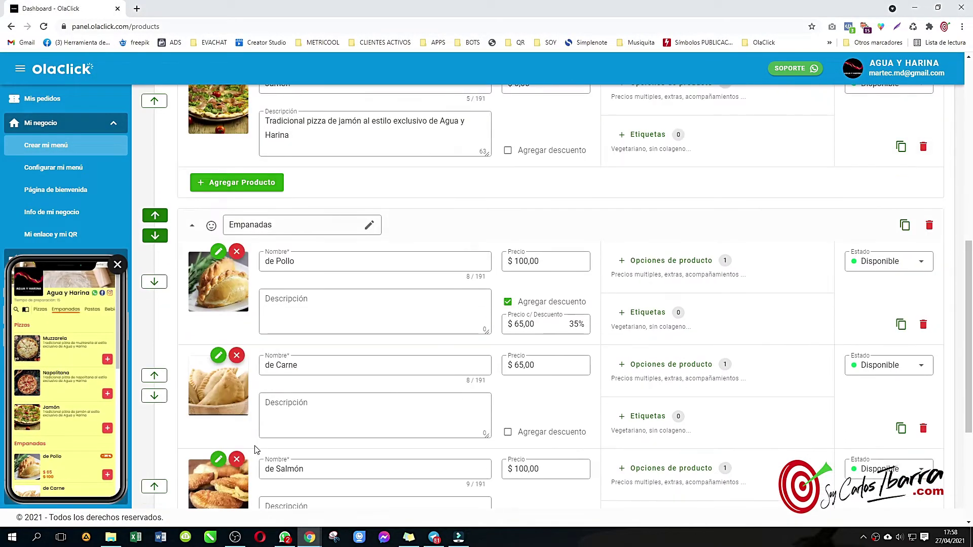
scroll(267, 426, down, 15)
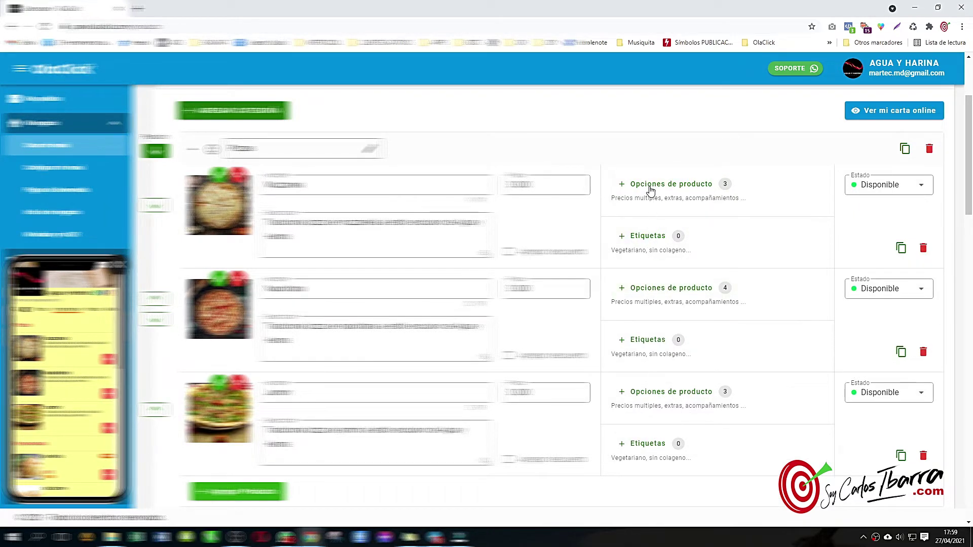
- Open the Muzzarela product options and examine the Tamaño de tu Pizza and Tamaño Vinos topping categories
click(624, 186)
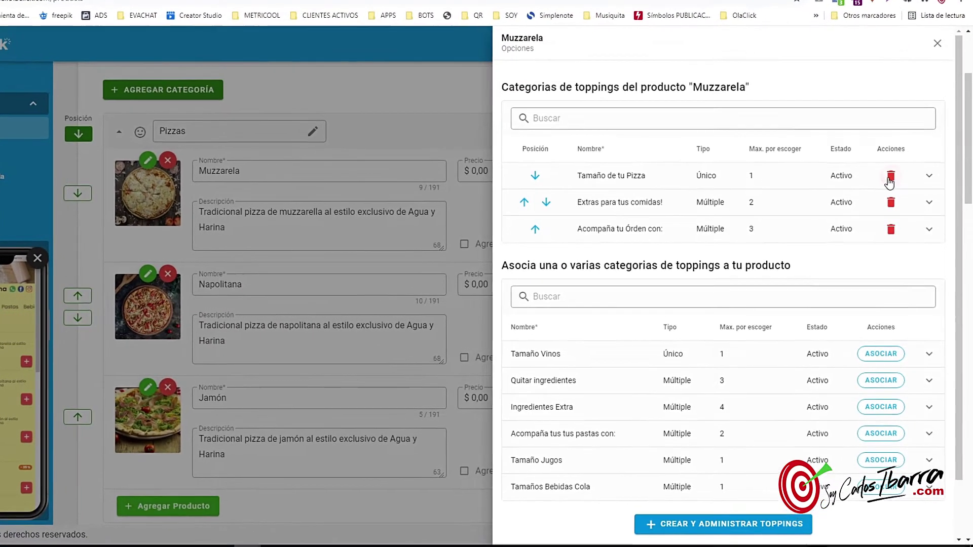
click(928, 172)
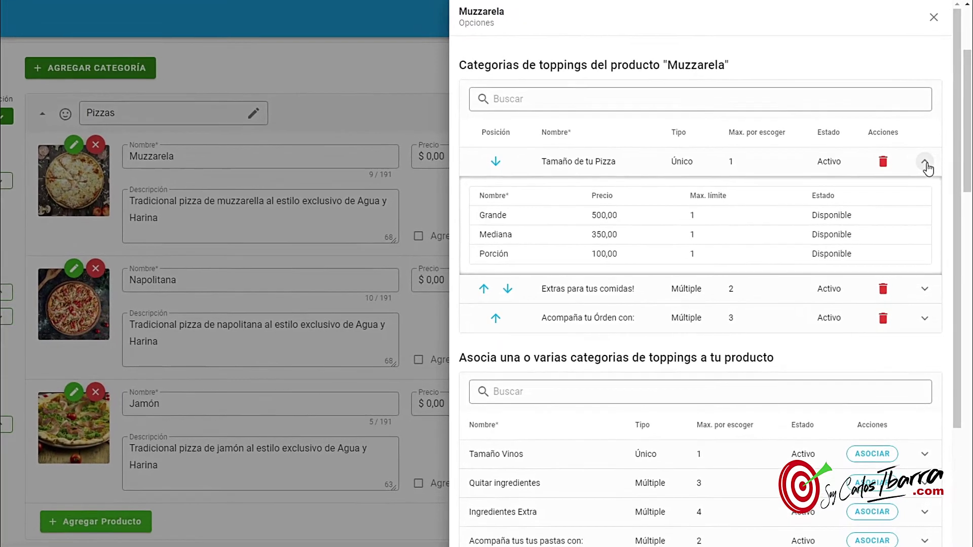
click(927, 171)
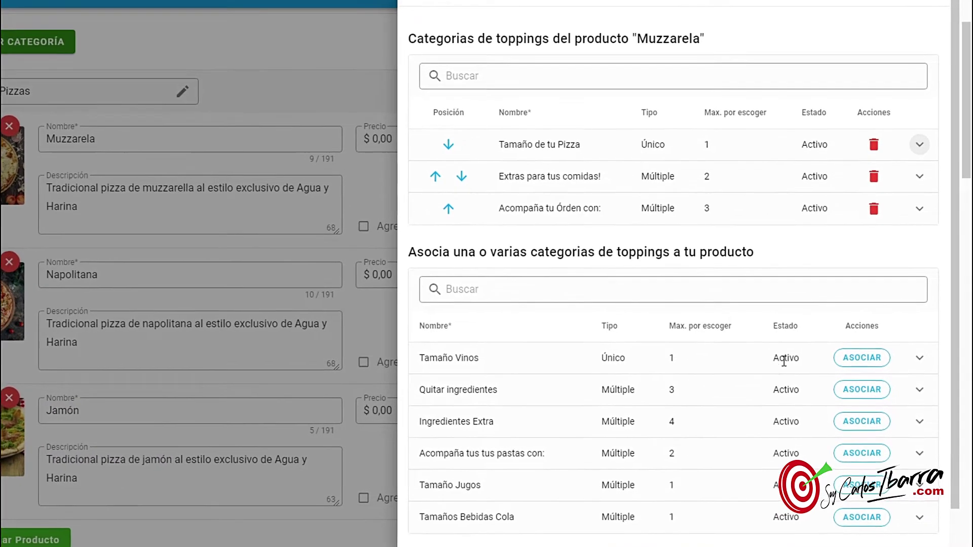
click(917, 360)
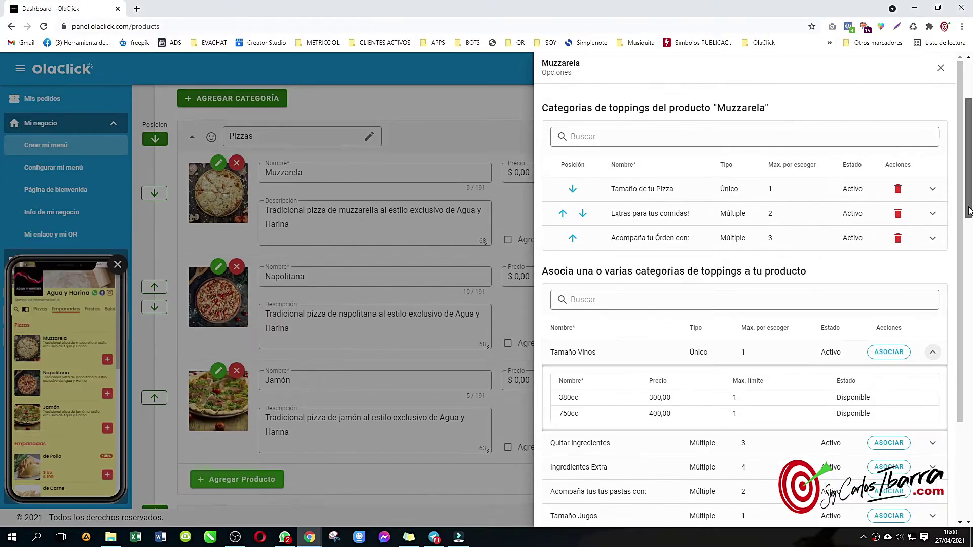
drag(968, 211, 962, 318)
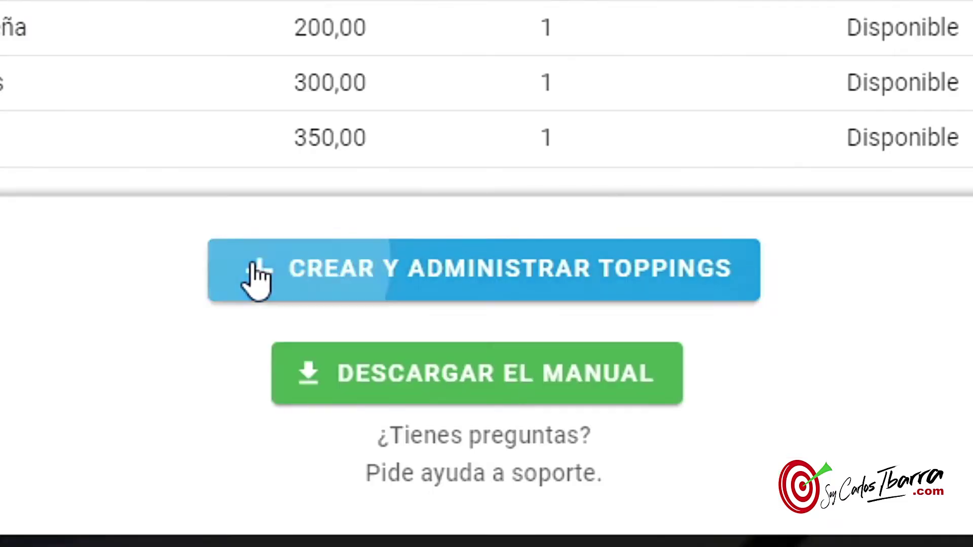
- Open topping management and examine the Tamaño de tu Pizza group's options and the products associated with it
click(677, 449)
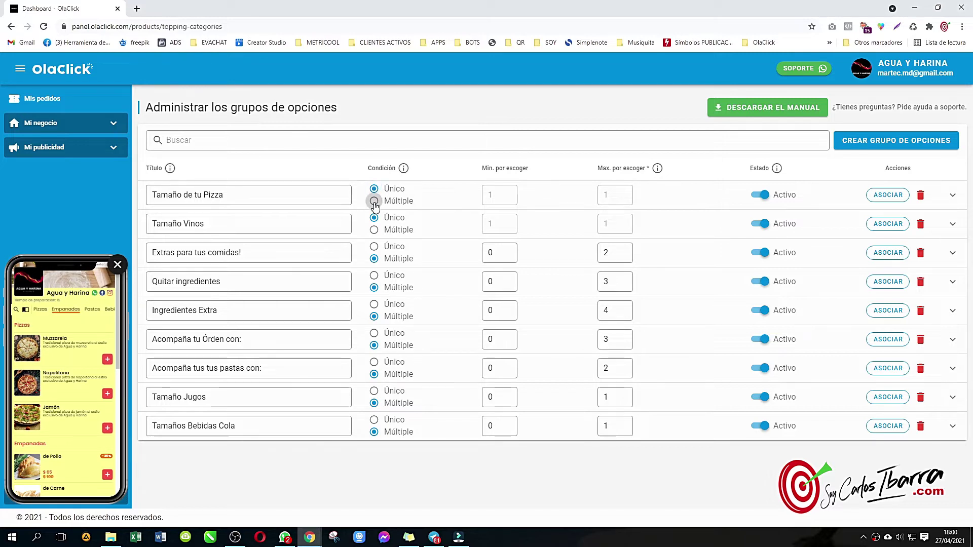
click(953, 197)
scroll(580, 347, down, 1)
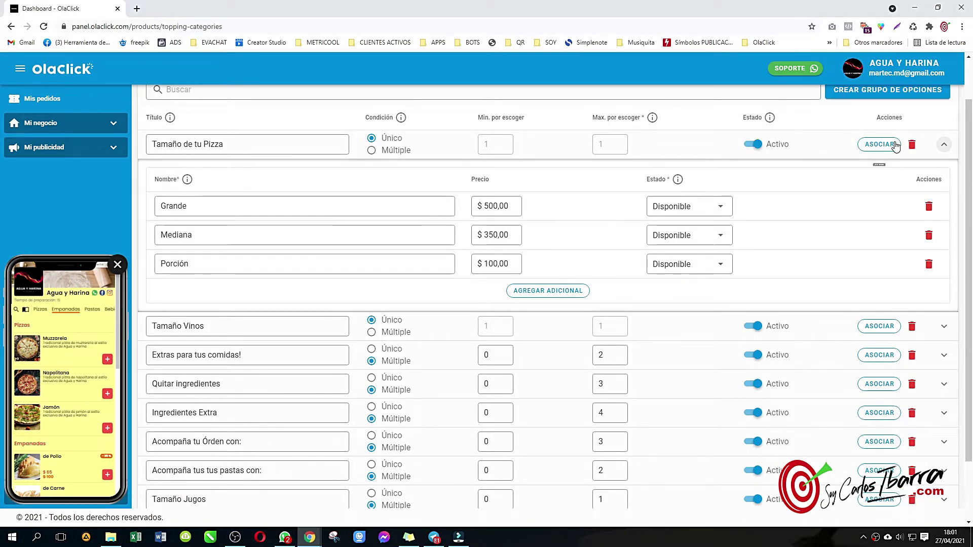
click(879, 144)
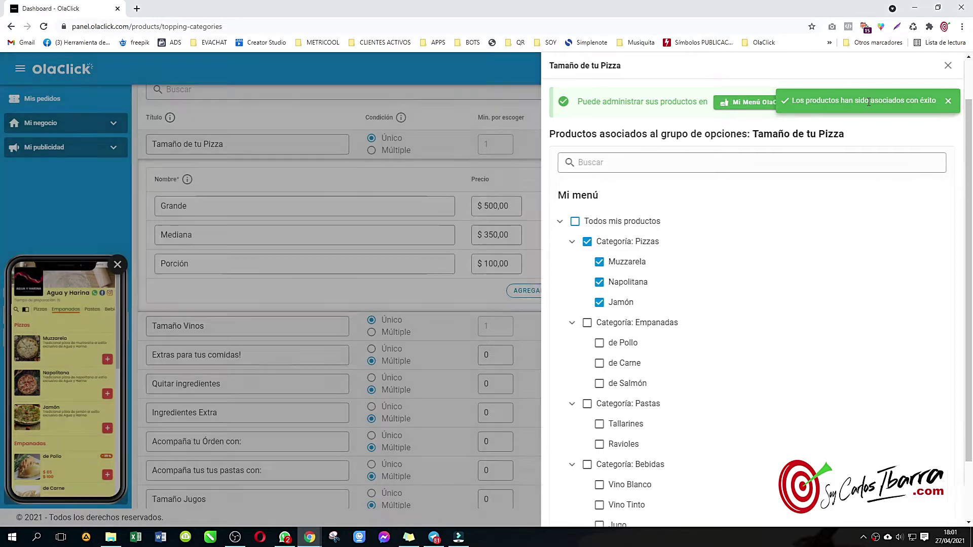
click(940, 65)
- Associate the Tamaños Bebidas Cola option group with all products in the Pizzas, Empanadas and Pastas categories
scroll(731, 330, down, 2)
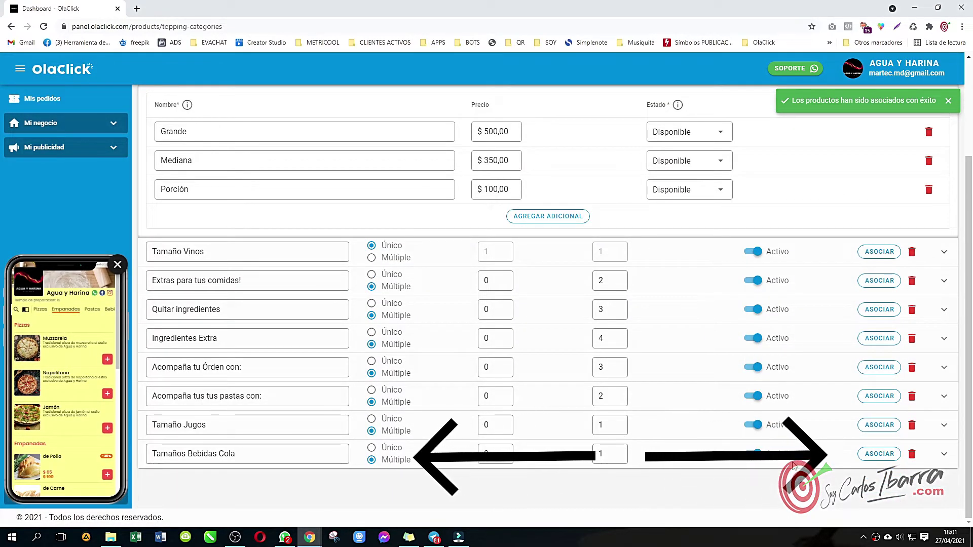
click(879, 453)
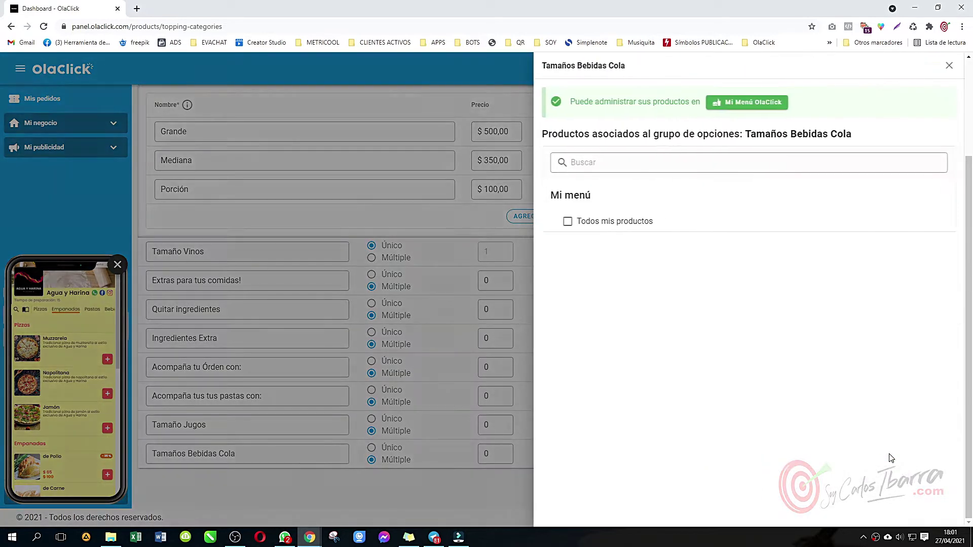
scroll(762, 338, down, 1)
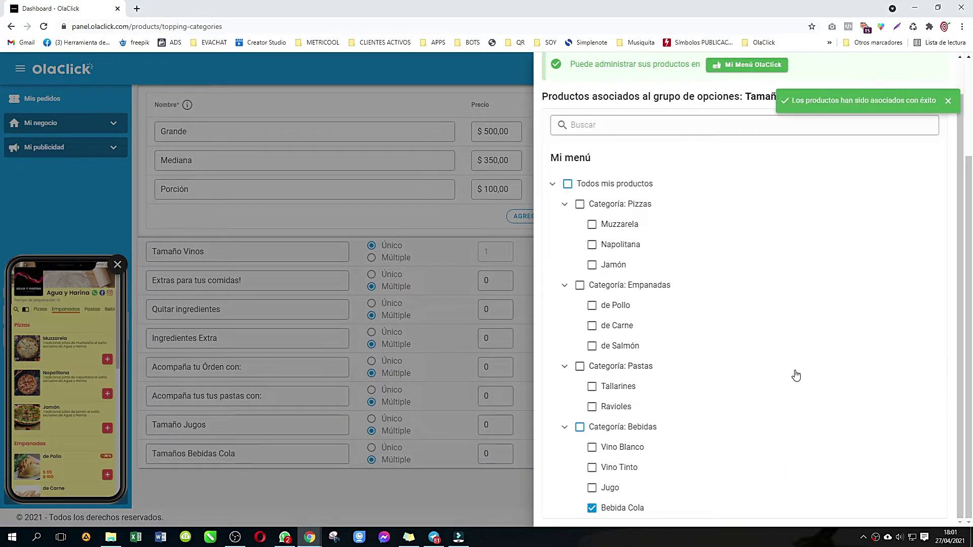
click(580, 206)
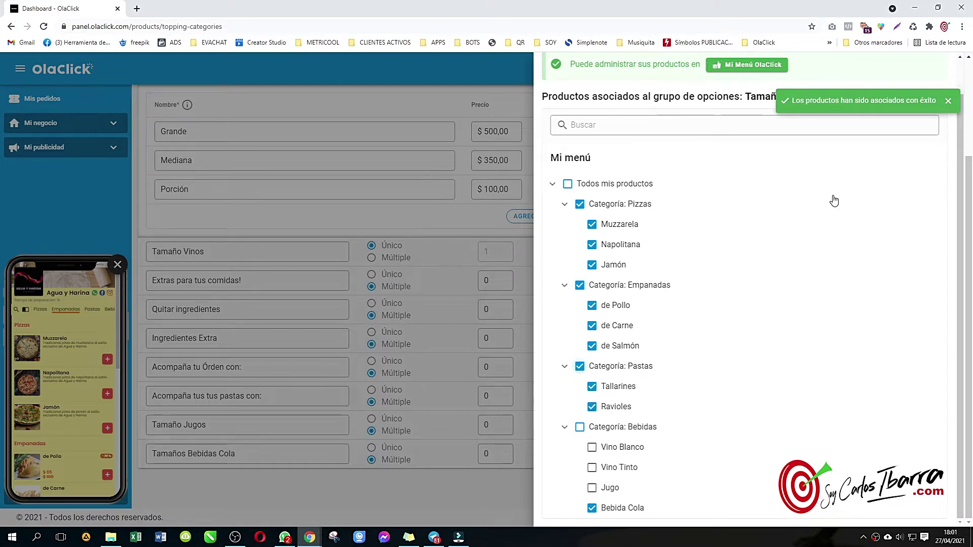
key(Escape)
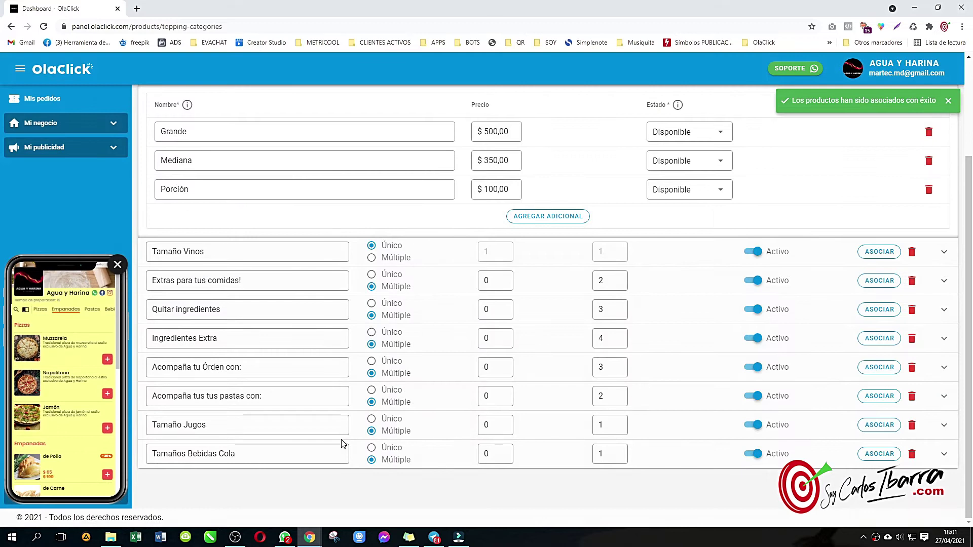
- Check the de Pollo product's options in the phone preview and download the option groups manual
drag(119, 308, 121, 360)
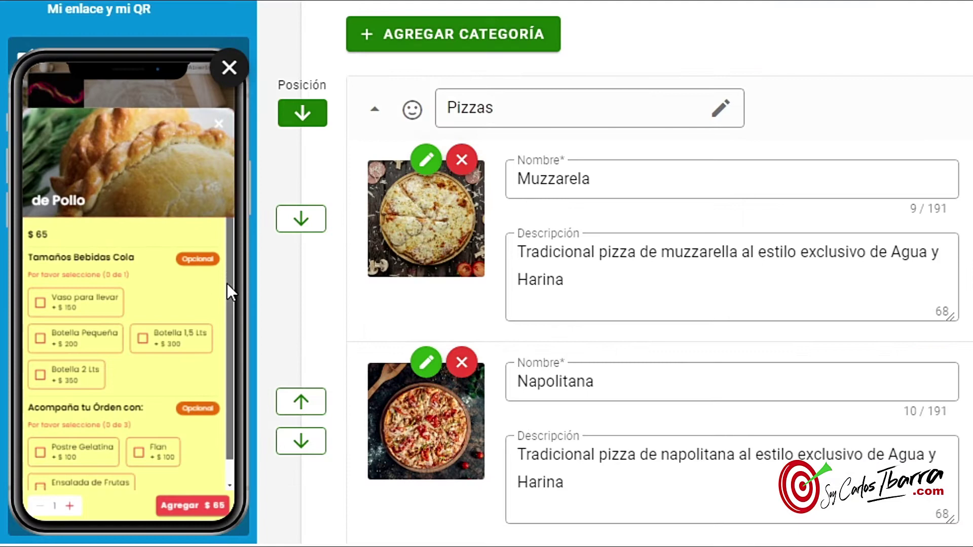
drag(227, 283, 228, 369)
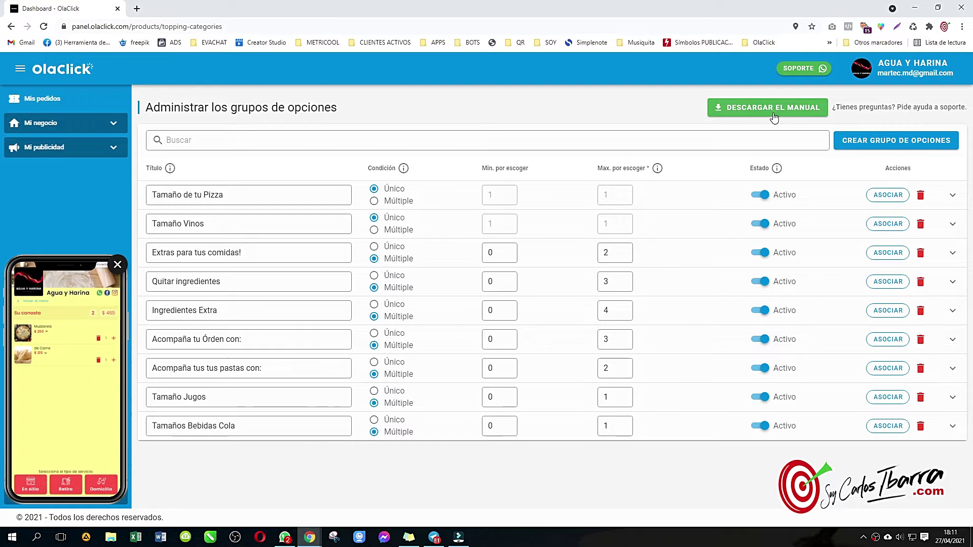
click(770, 108)
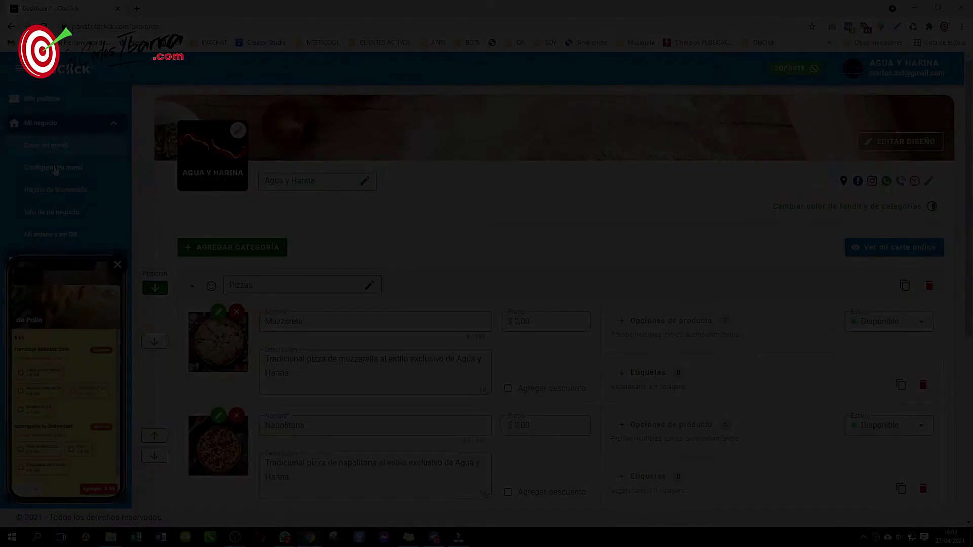
- Open the menu configuration and examine the order process, service type and delivery cost range settings
click(54, 170)
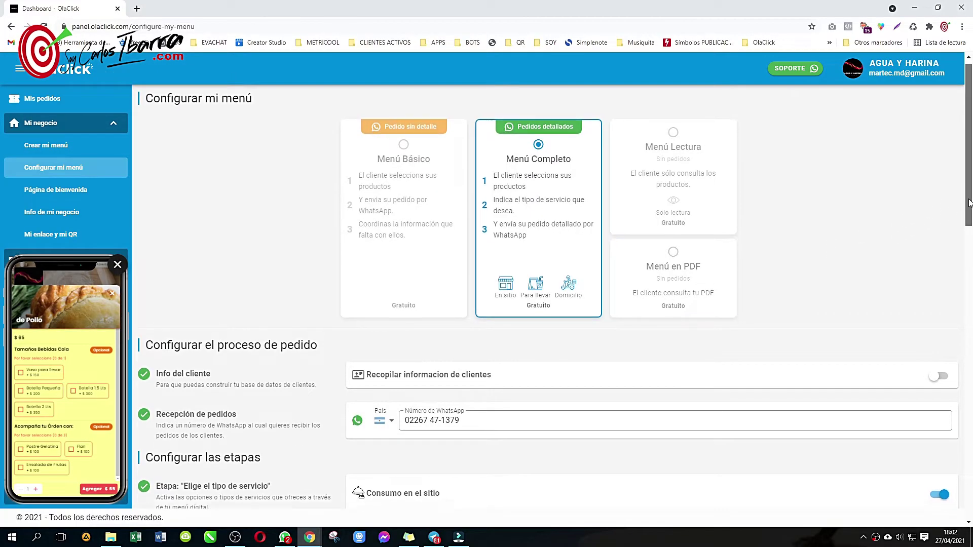
drag(968, 203, 968, 280)
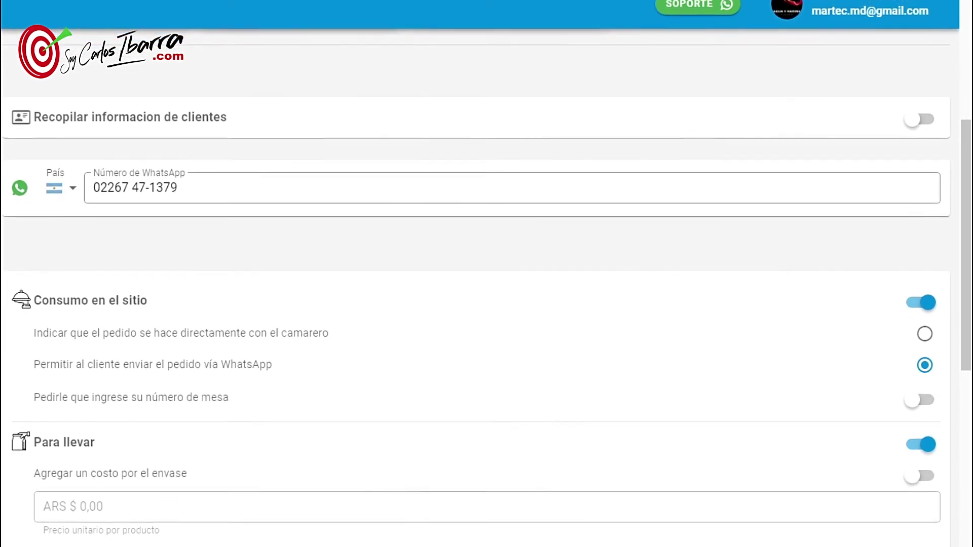
drag(965, 246, 968, 278)
drag(967, 296, 968, 271)
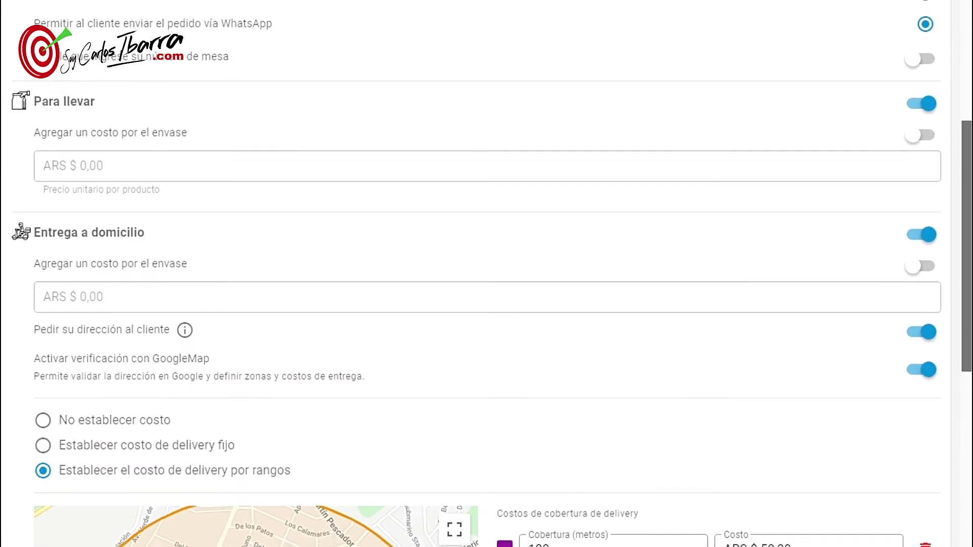
scroll(969, 136, down, 2)
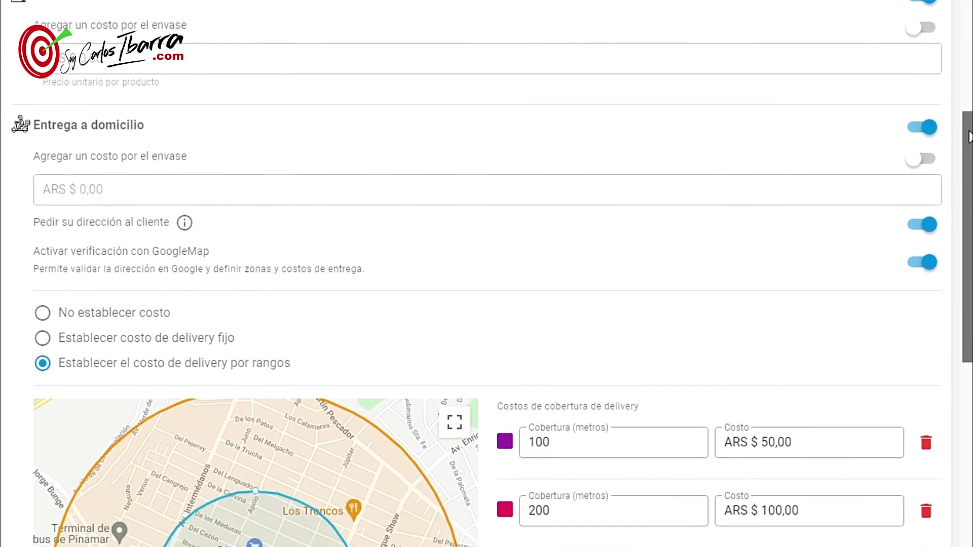
scroll(969, 137, down, 5)
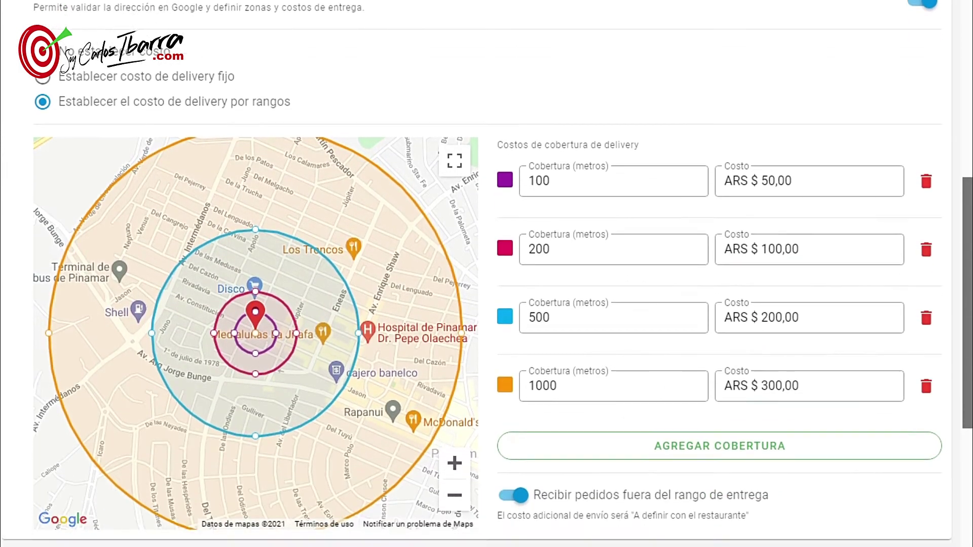
scroll(969, 254, down, 3)
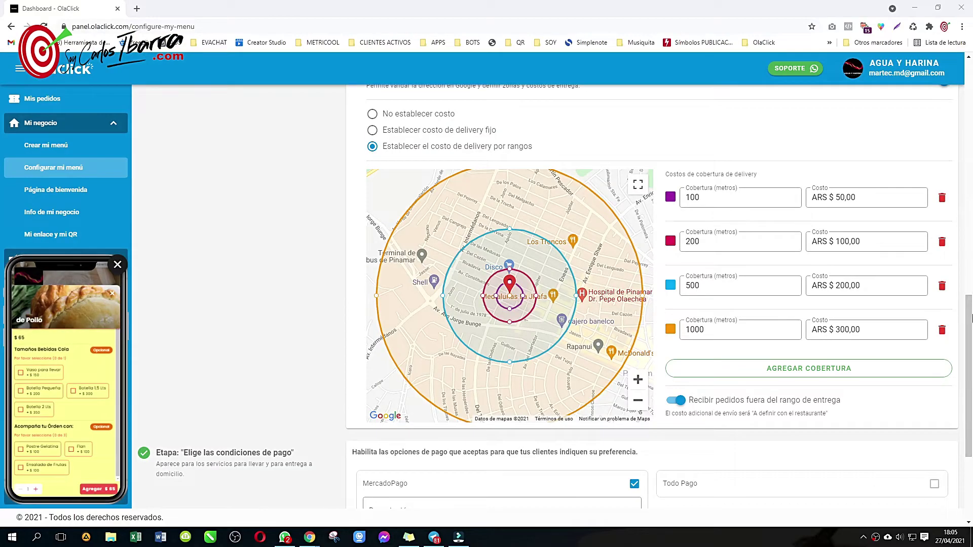
- Toggle Todo Pago on and back off, and enable Bitcoin among the accepted payment options
drag(969, 315, 970, 388)
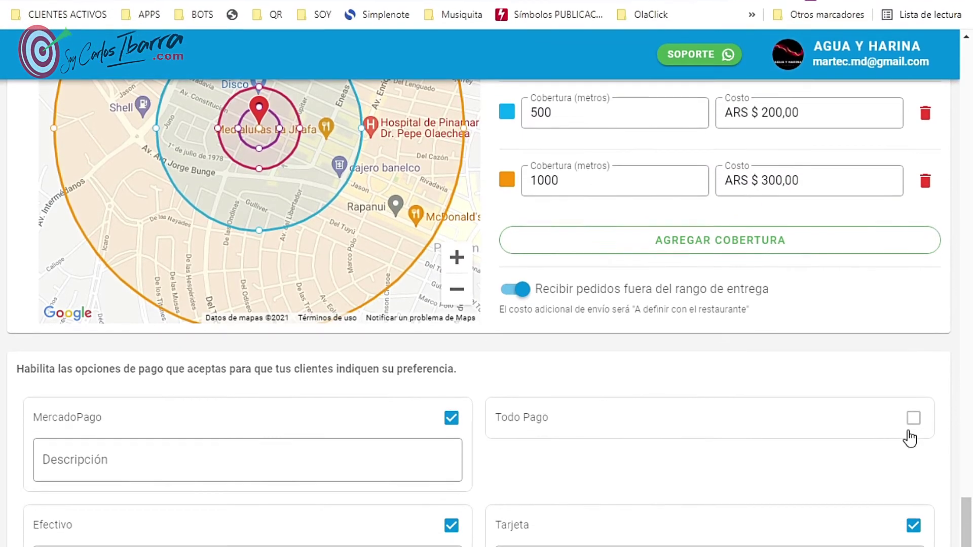
click(913, 395)
click(914, 395)
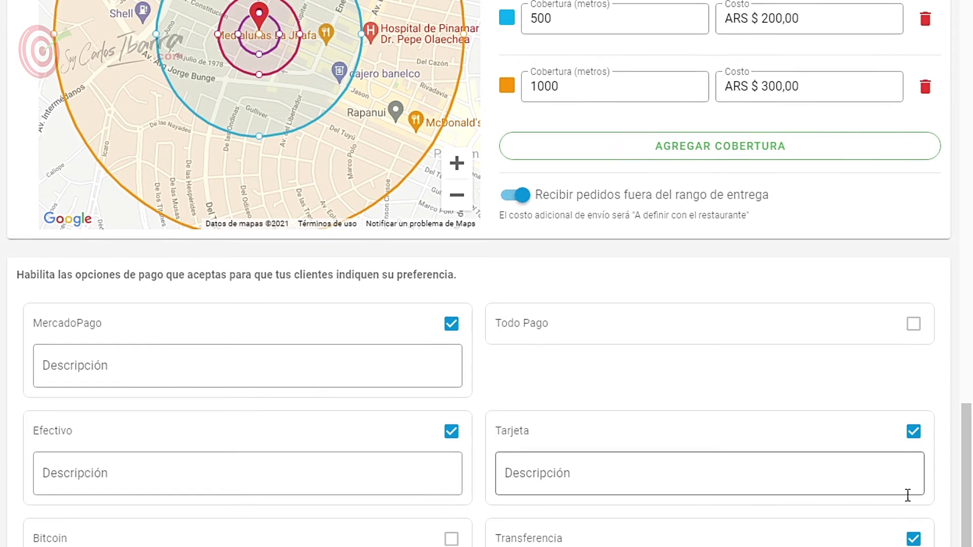
click(451, 514)
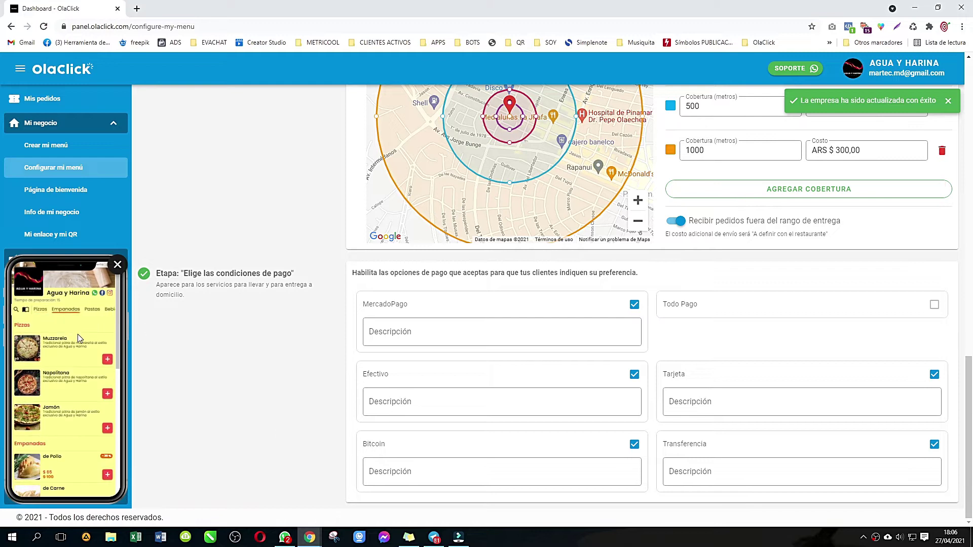
drag(117, 325, 119, 428)
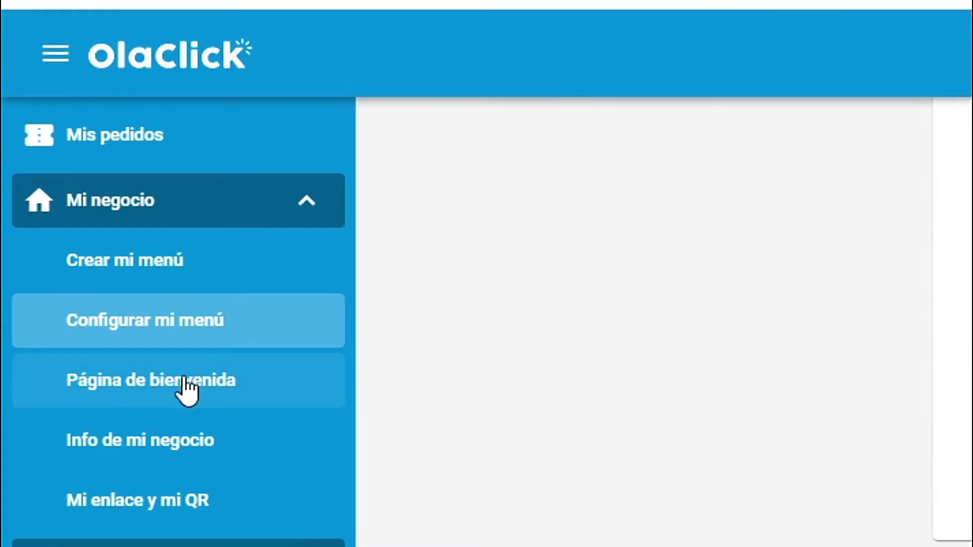
- Open the welcome page configuration and rename the first link as "Haz tu Pedido Aquí!"
click(76, 191)
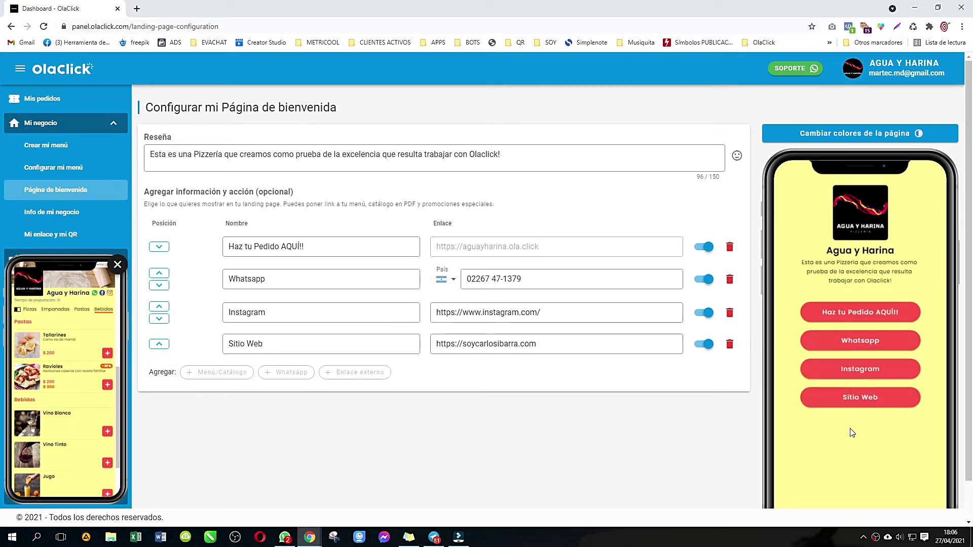
drag(970, 330, 969, 369)
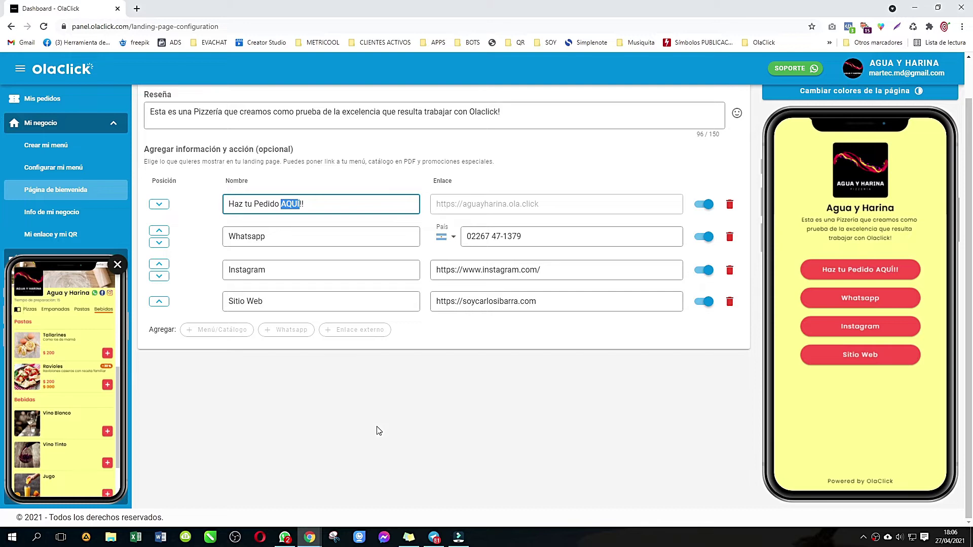
text(Aquí)
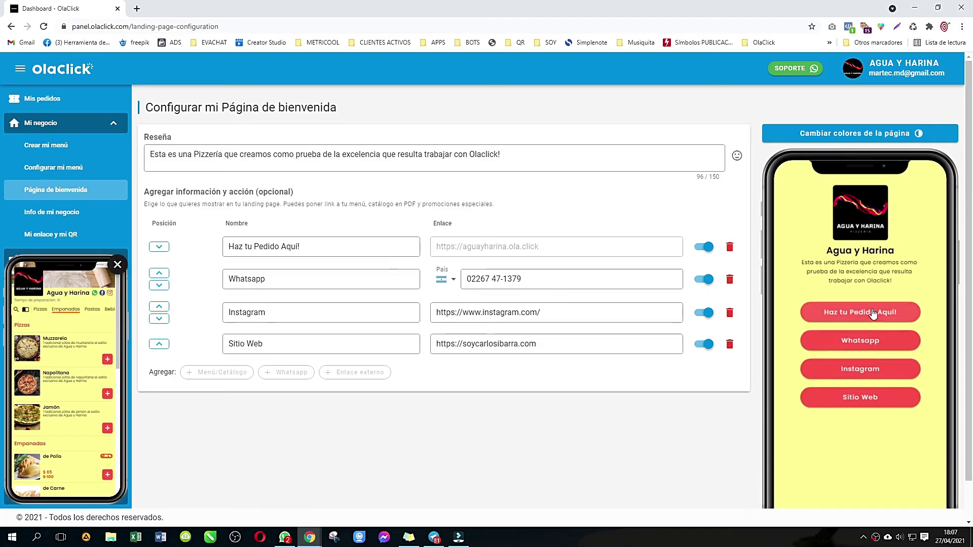
- Test the Sitio Web and Instagram links from the welcome page's phone preview
click(860, 399)
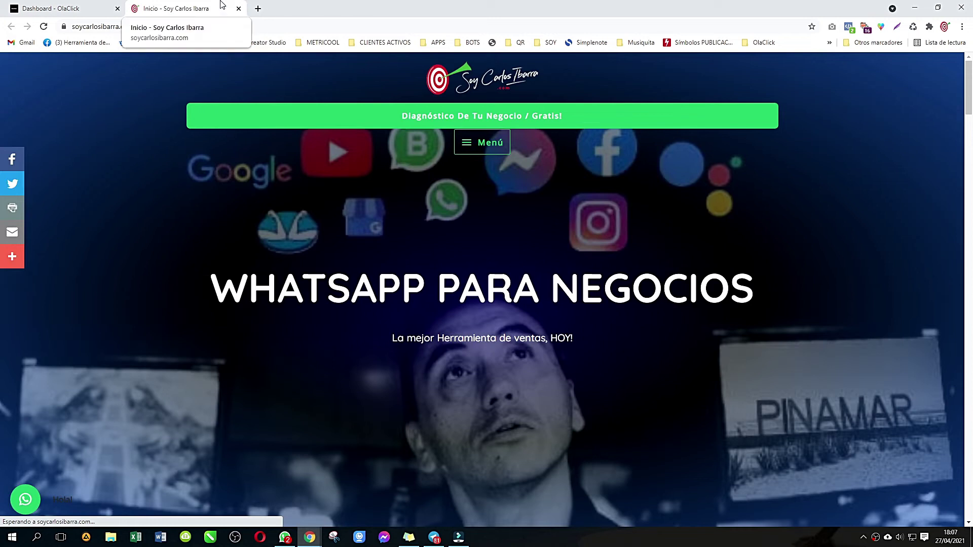
click(238, 8)
click(867, 367)
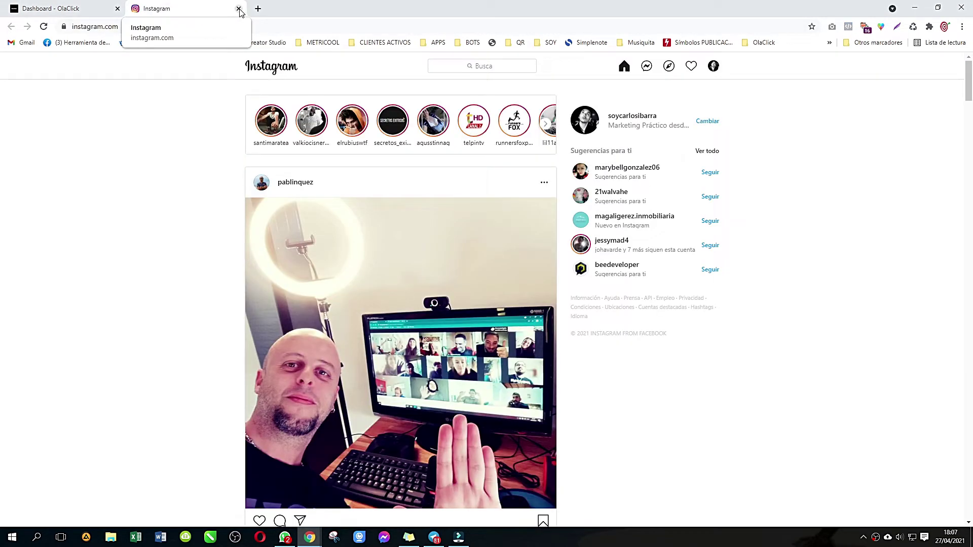
- Close the Instagram page and test the Whatsapp and "Haz tu Pedido Aquí!" links from the welcome page's phone preview
click(238, 9)
click(867, 340)
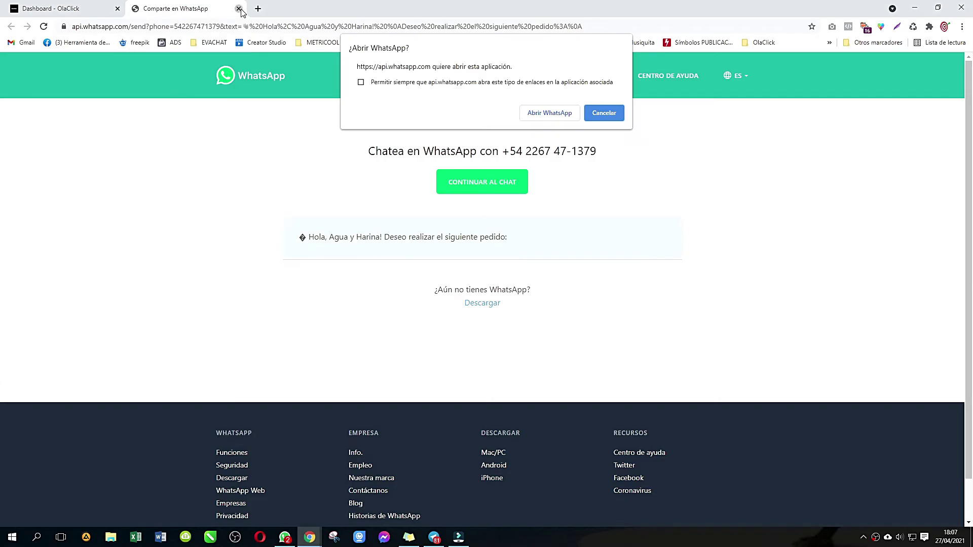
click(238, 8)
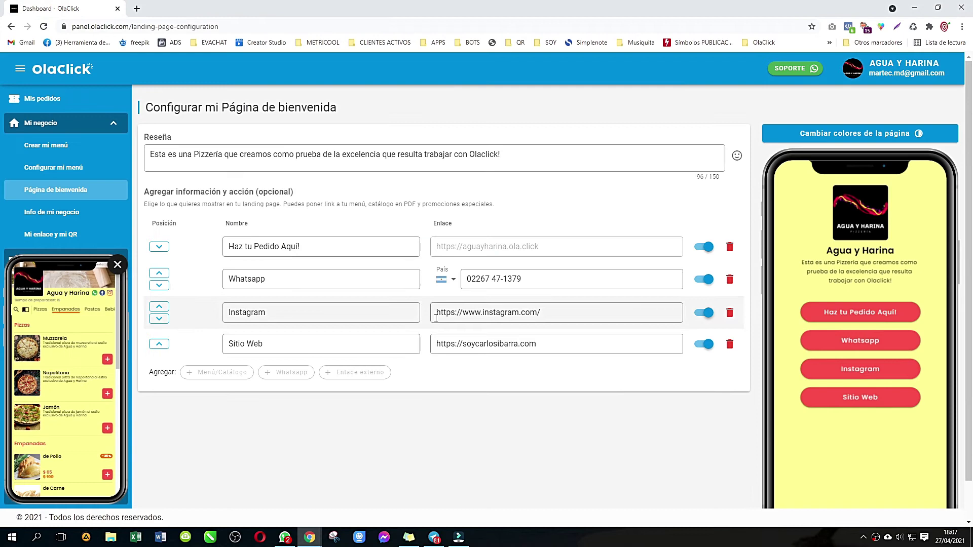
click(834, 321)
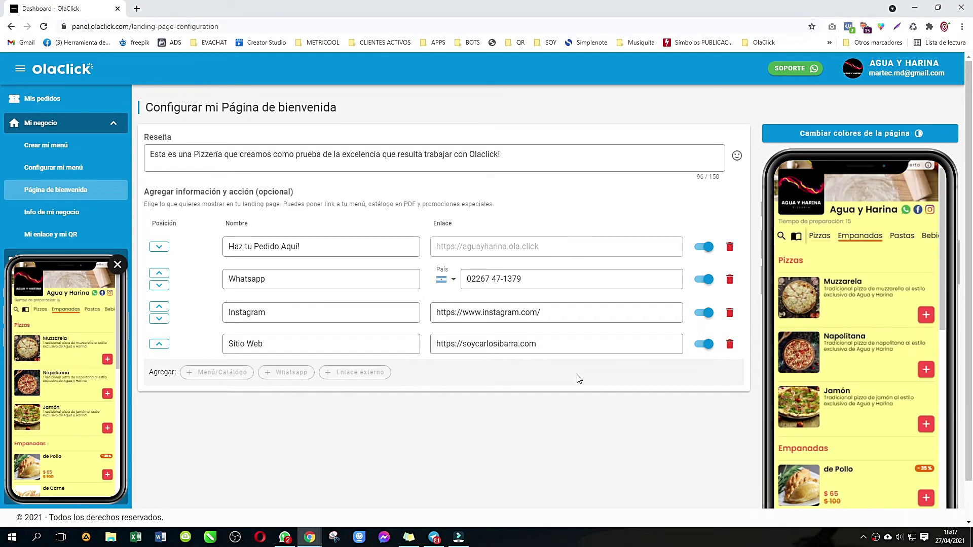
- Open the business information and review its general details, address and opening hours
click(67, 216)
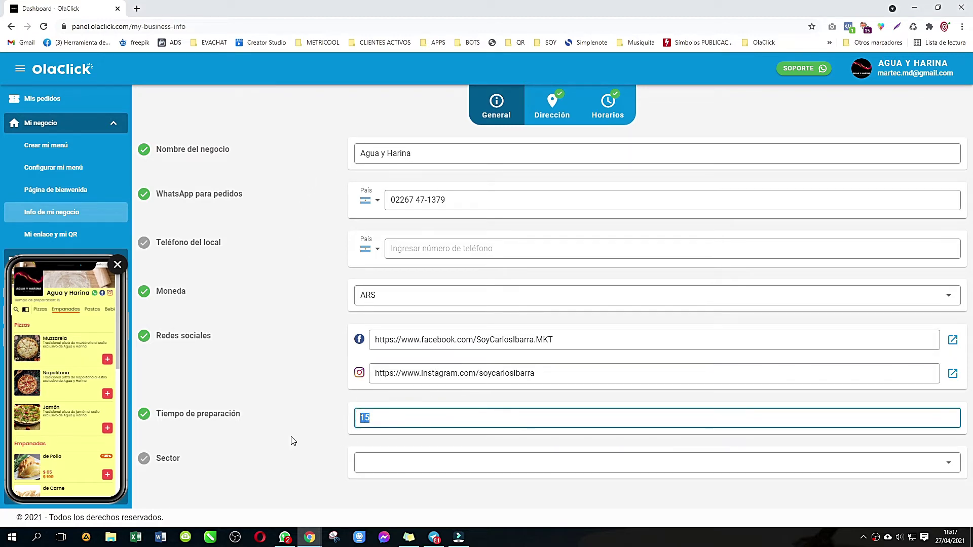
click(555, 109)
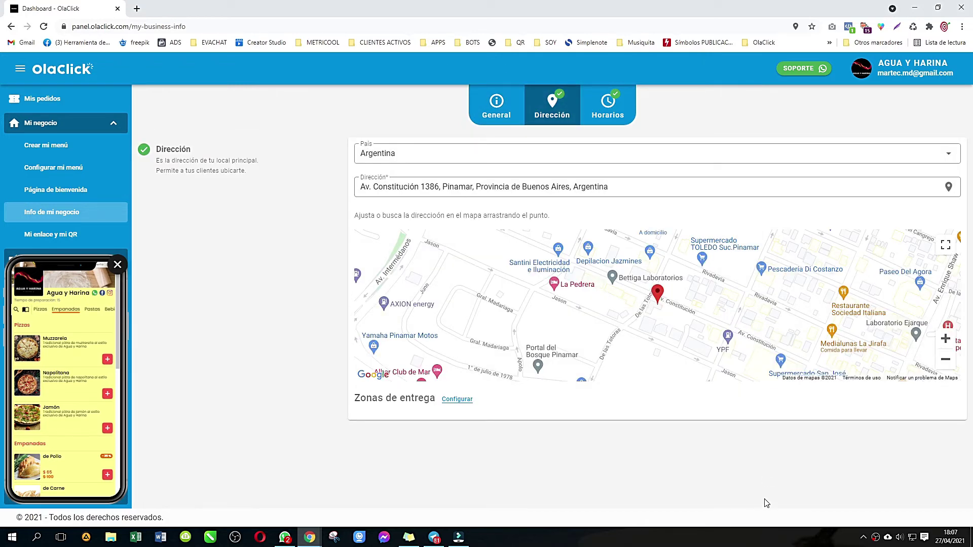
click(609, 106)
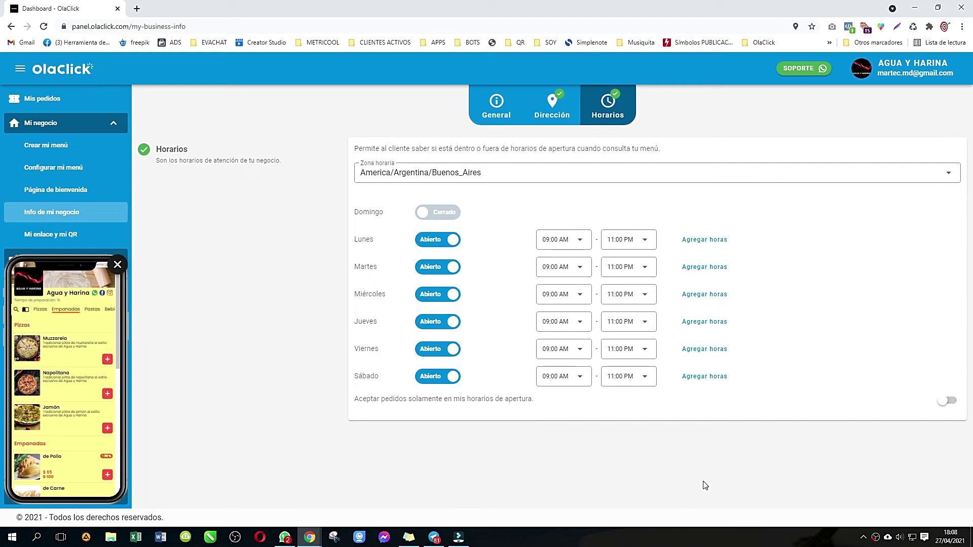
- Open the links and QR codes page and examine the menu and welcome page links, social network integration and QR designs
click(72, 236)
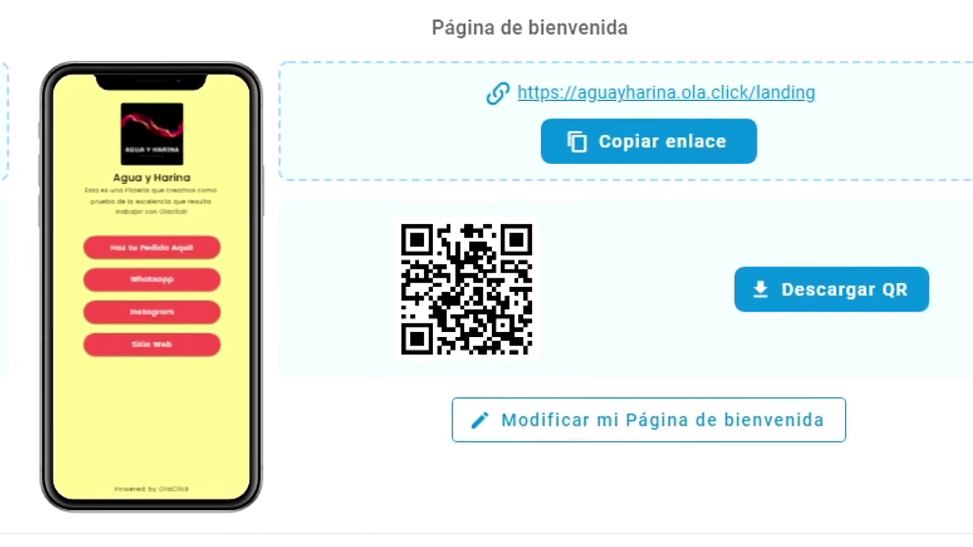
scroll(970, 169, down, 1)
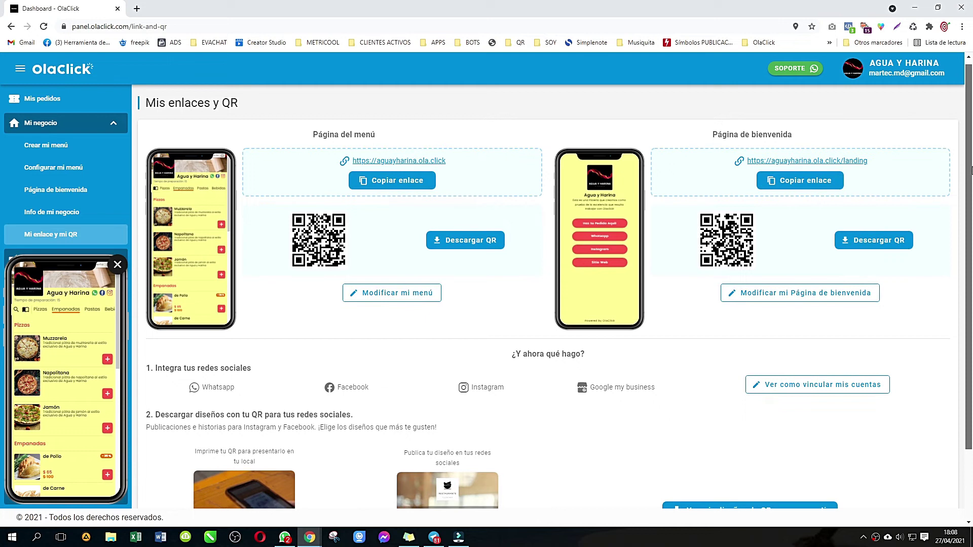
scroll(555, 293, down, 1)
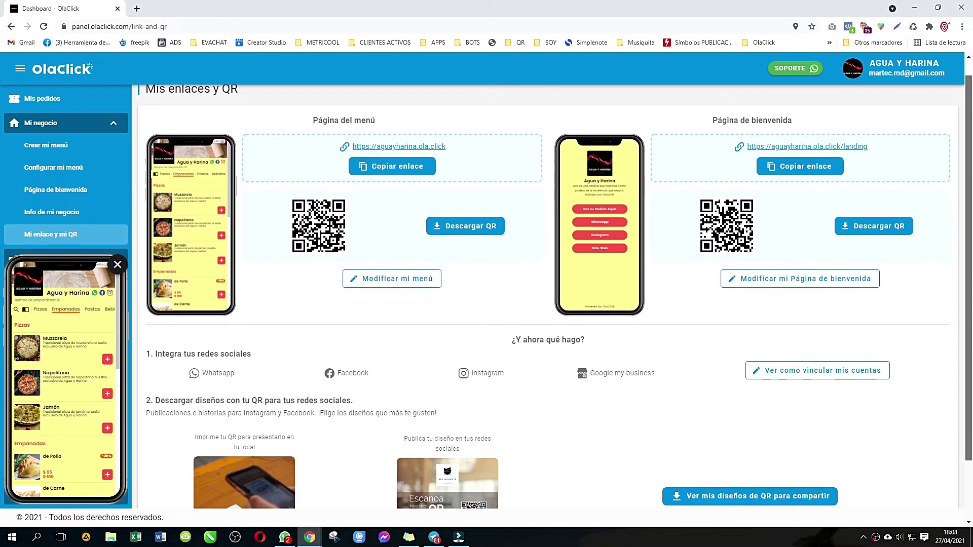
scroll(555, 294, down, 2)
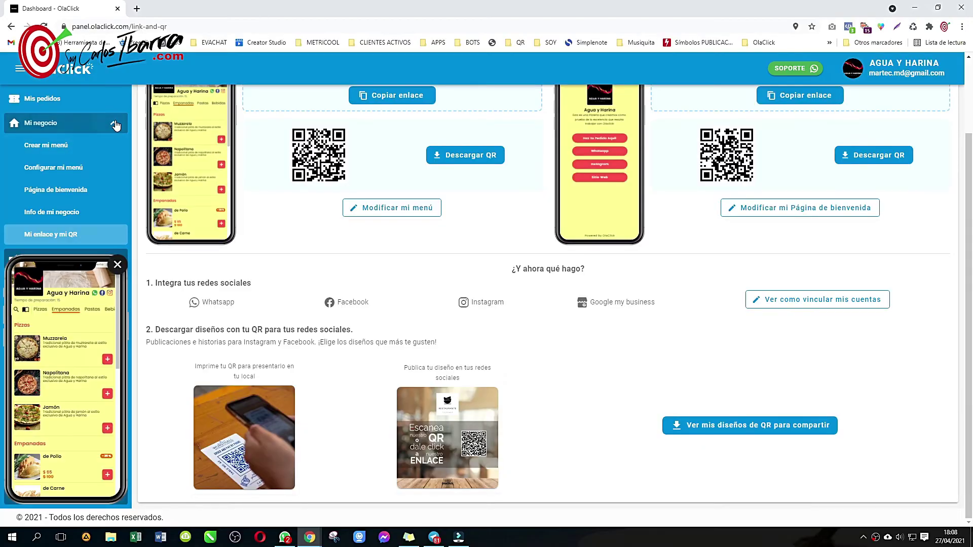
- Hide the phone menu preview and open the list of discount coupons among the advertising options
click(115, 126)
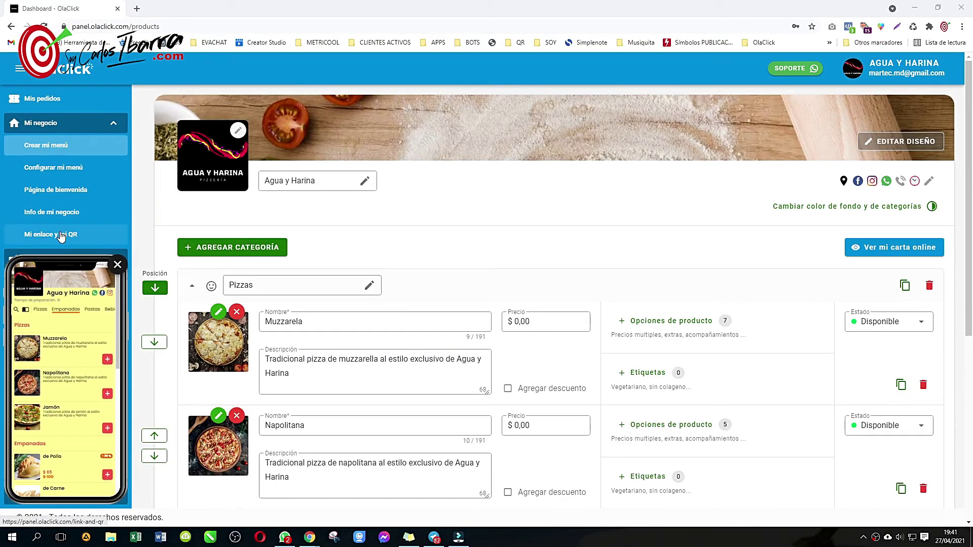
click(117, 264)
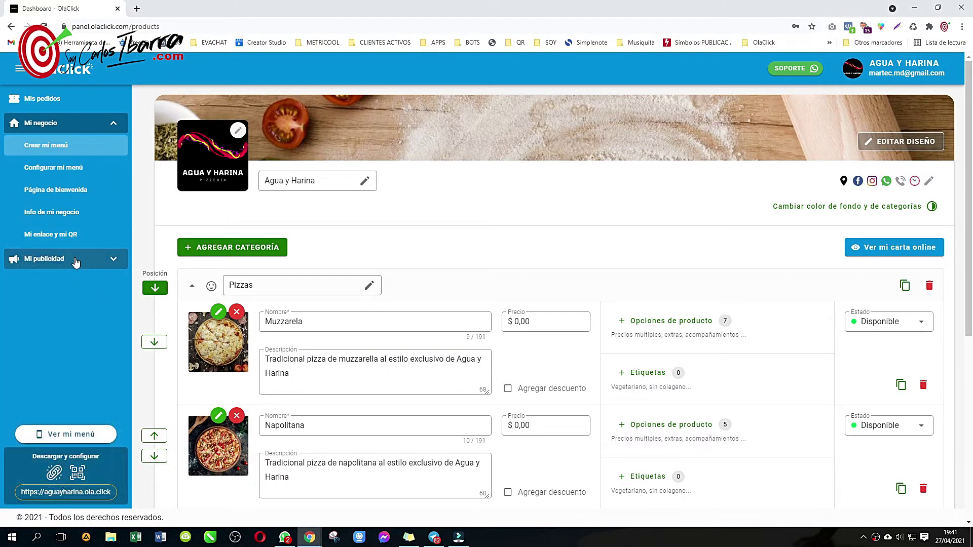
click(76, 260)
click(69, 213)
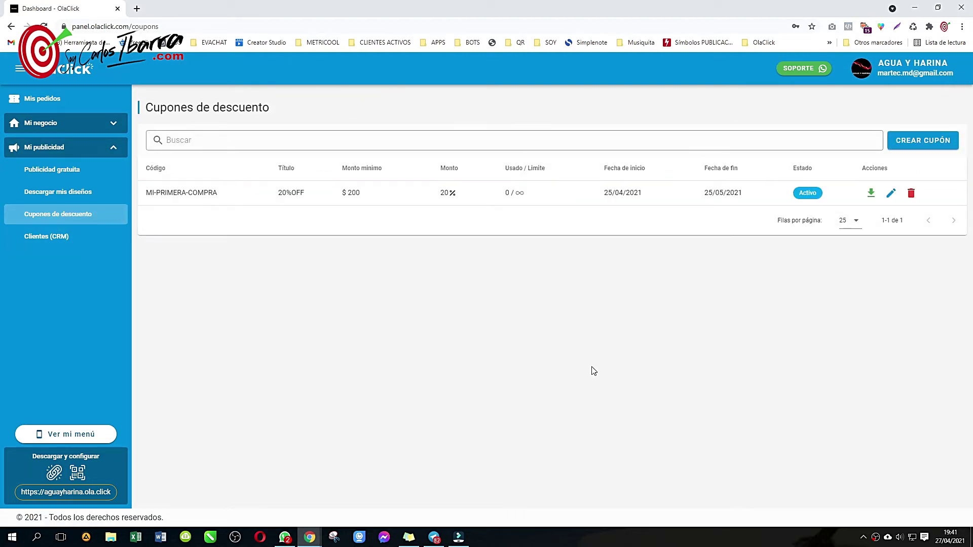
- Review the fields for creating a discount coupon, close the form without saving, and open the customer (CRM) section
click(930, 145)
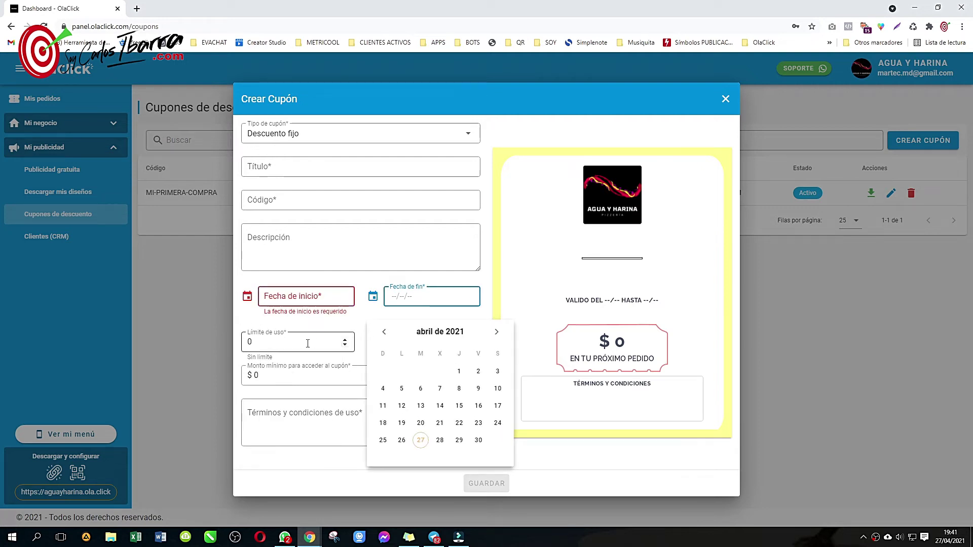
click(308, 344)
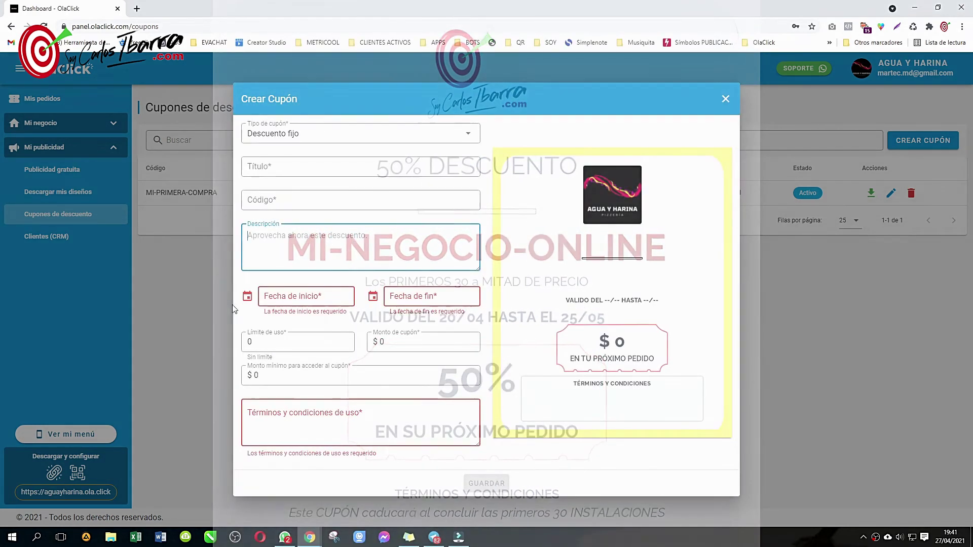
click(726, 100)
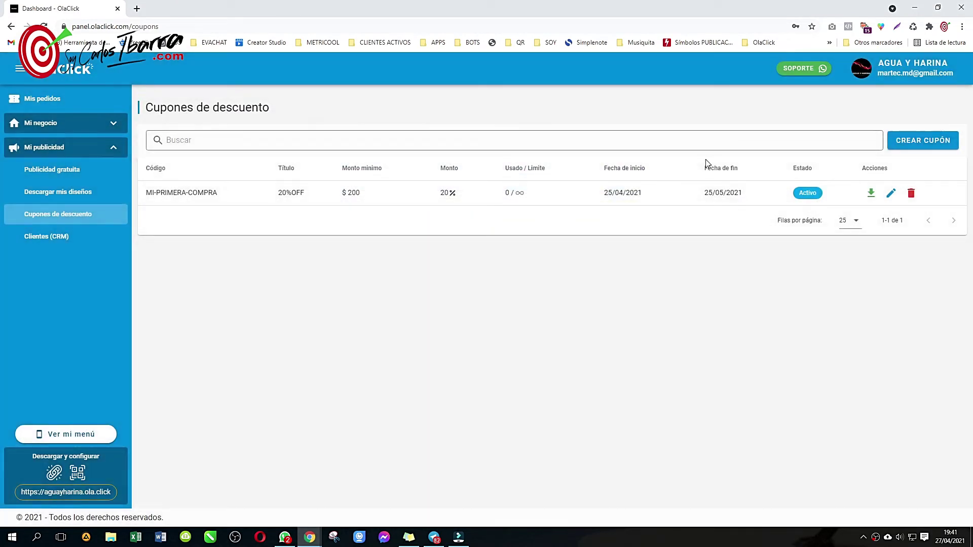
click(54, 239)
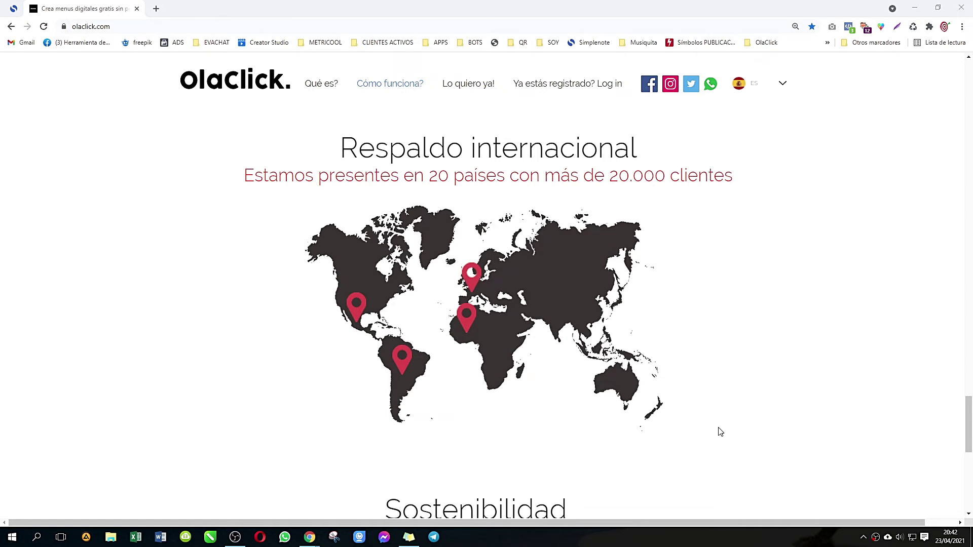
- Examine the Sostenibilidad section and the footer's contact and help links on the OlaClick website
scroll(721, 432, down, 5)
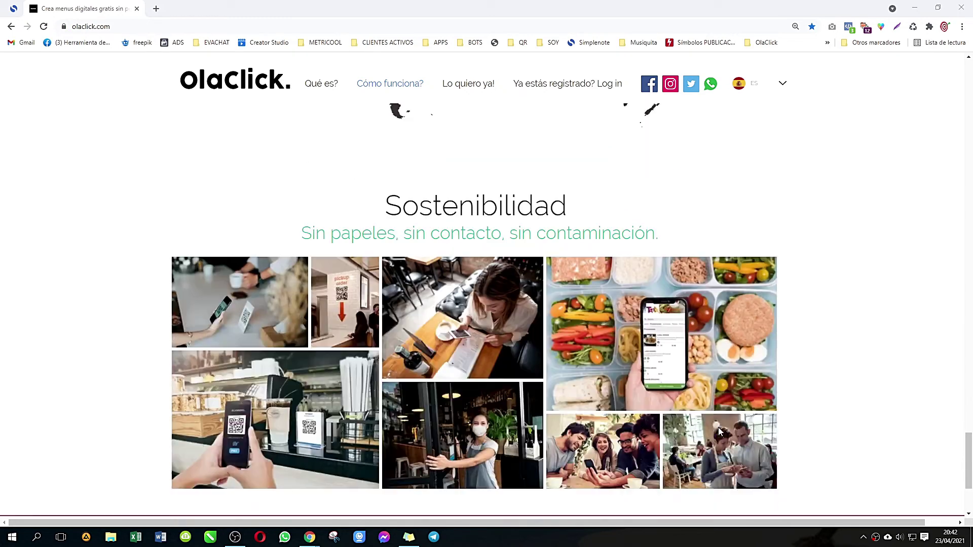
scroll(721, 431, down, 1)
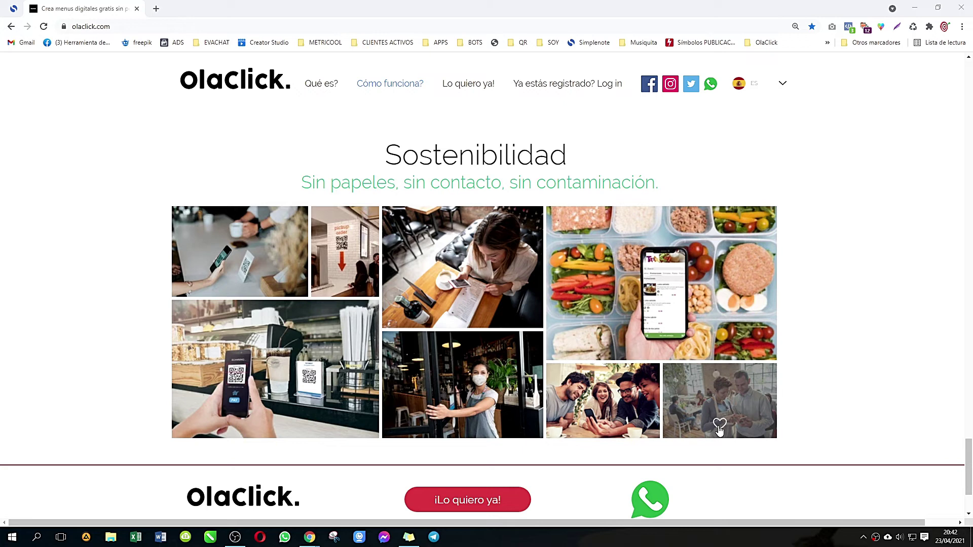
scroll(719, 429, down, 2)
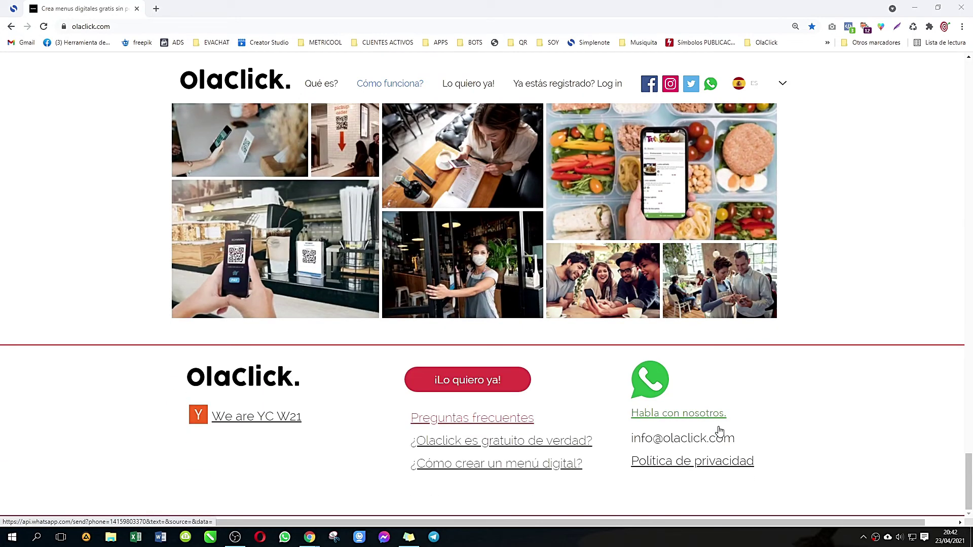